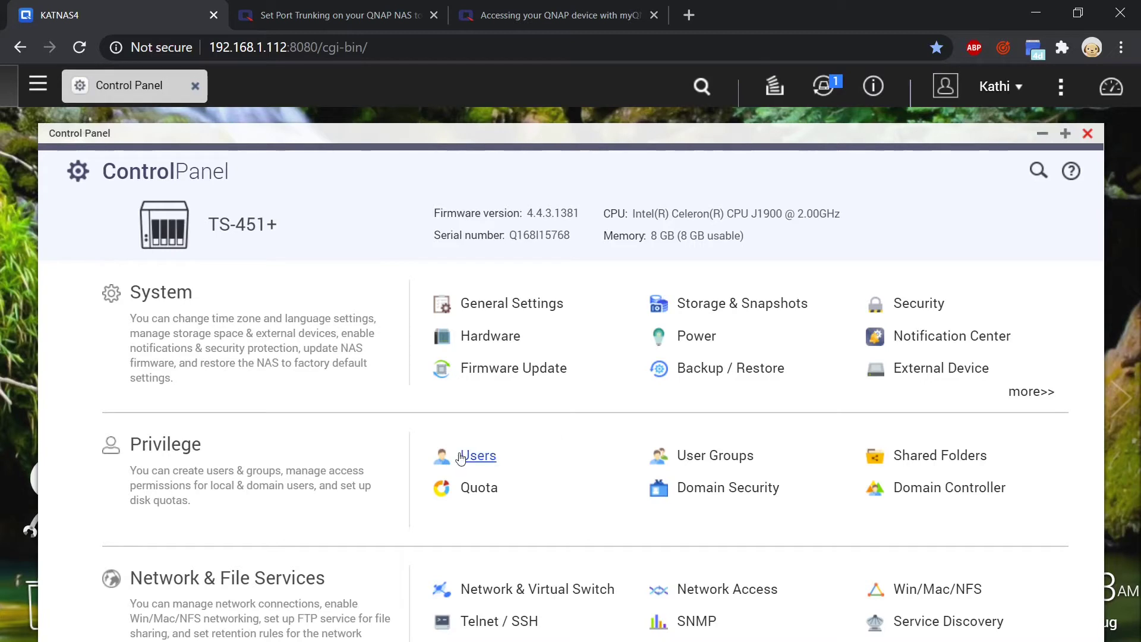
- Start creating a new NAS user with the username K1 and enter and verify the account password
{"action": "left_click", "coordinate": [480, 458]}
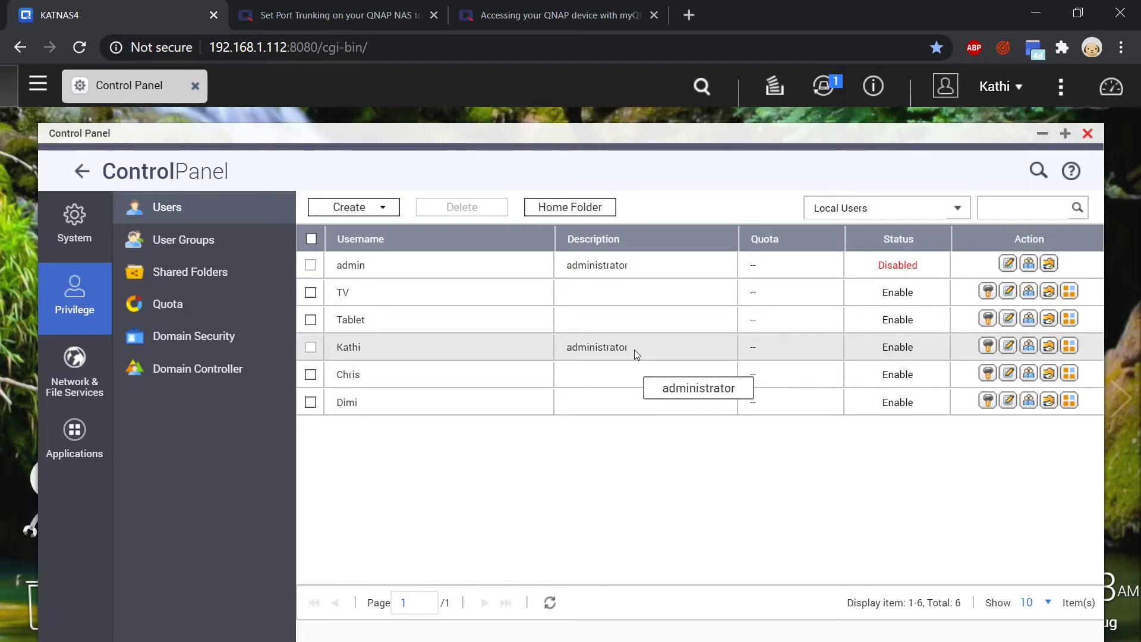
{"action": "left_click", "coordinate": [385, 209]}
{"action": "left_click", "coordinate": [376, 247]}
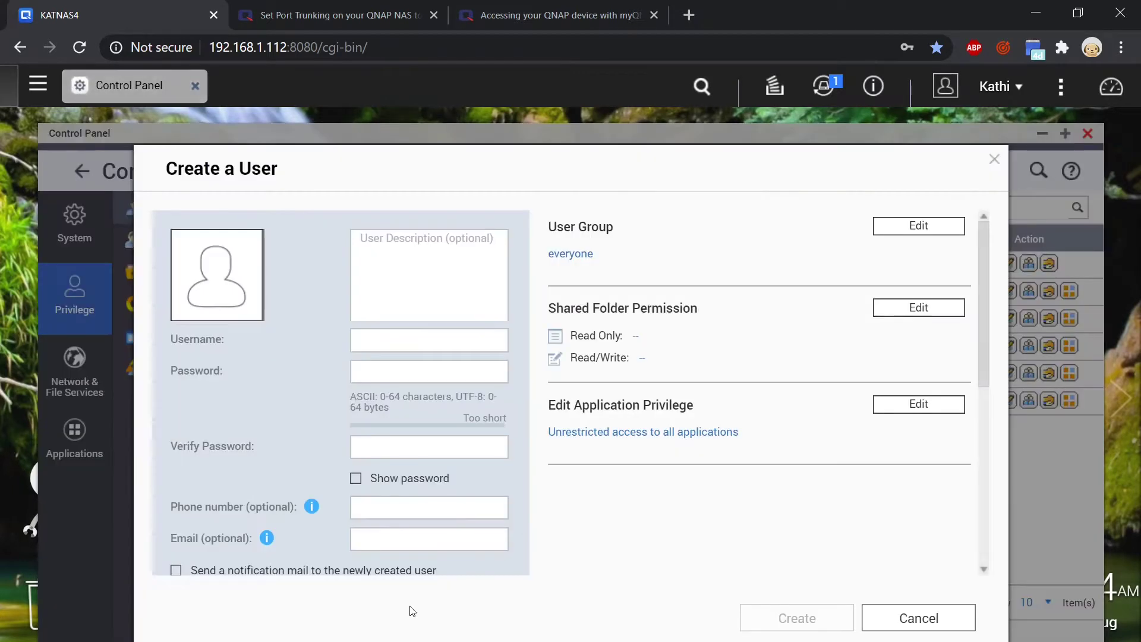
{"action": "type", "text": "K"}
{"action": "key", "text": "Tab"}
{"action": "type", "text": "•••••••••"}
{"action": "key", "text": "Tab"}
{"action": "type", "text": "•••••••••"}
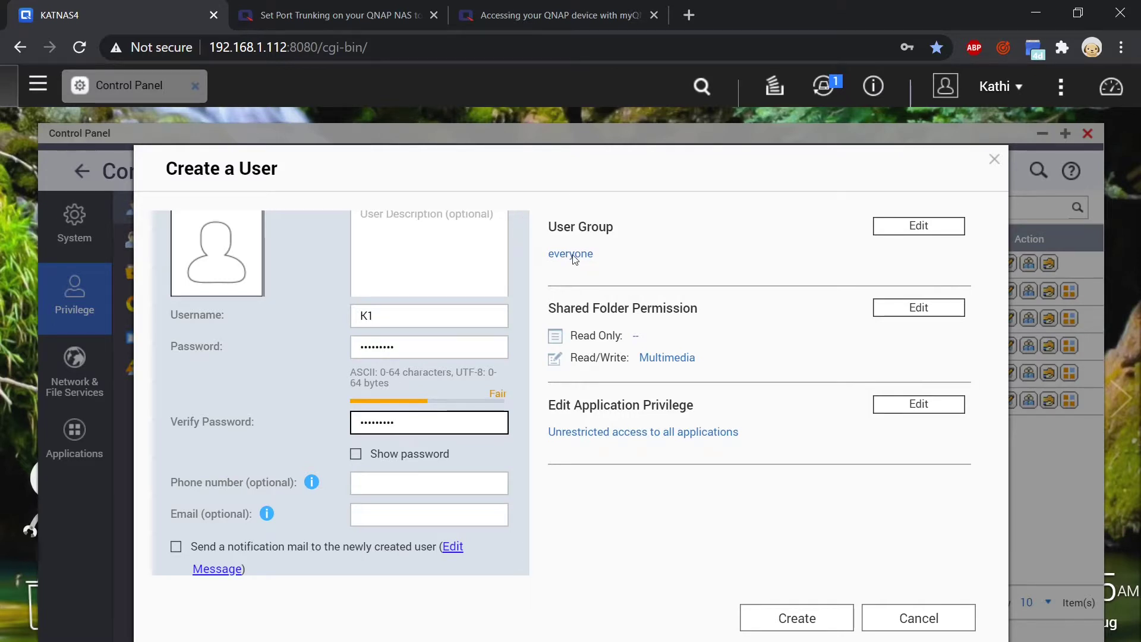
- Add the new user to the administrators group and create the account
{"action": "left_click", "coordinate": [919, 226]}
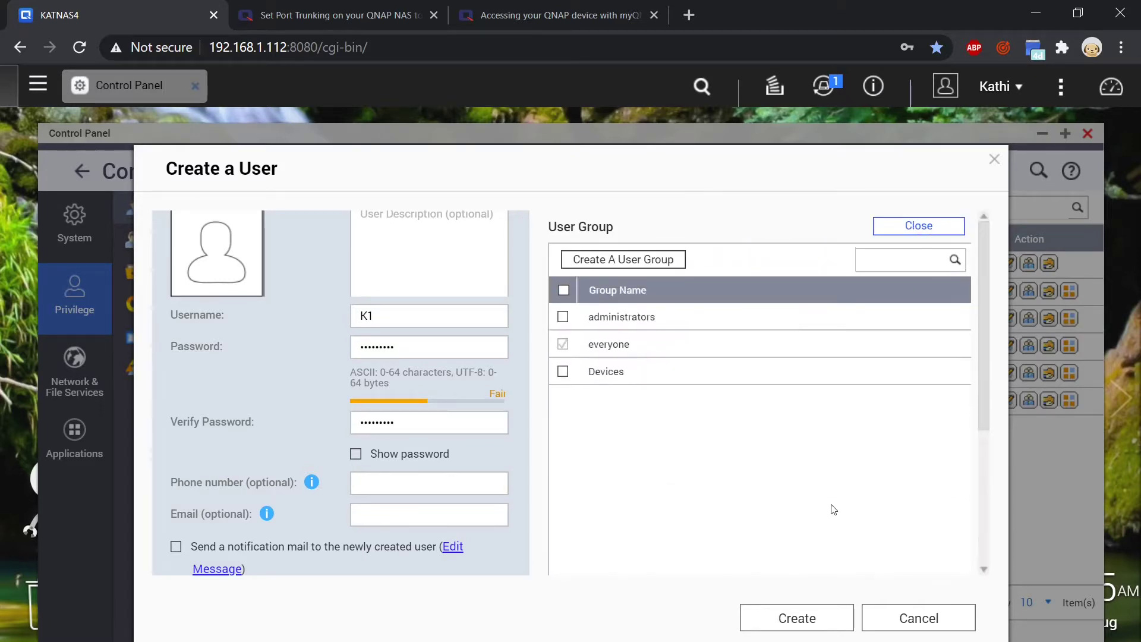
{"action": "left_click", "coordinate": [562, 317]}
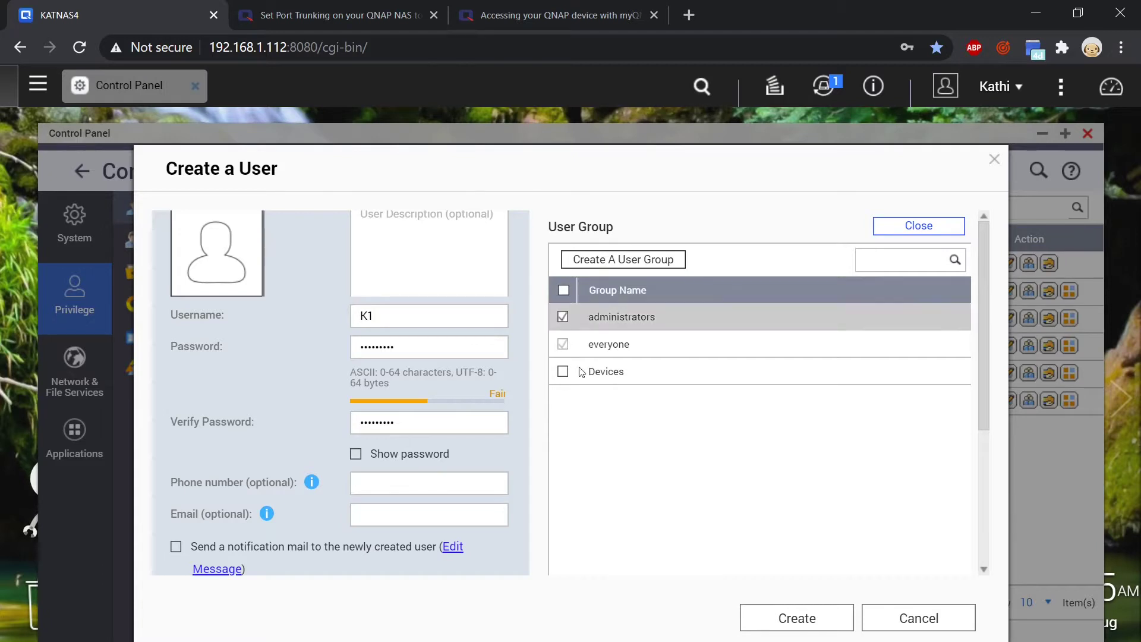
{"action": "left_click", "coordinate": [779, 618]}
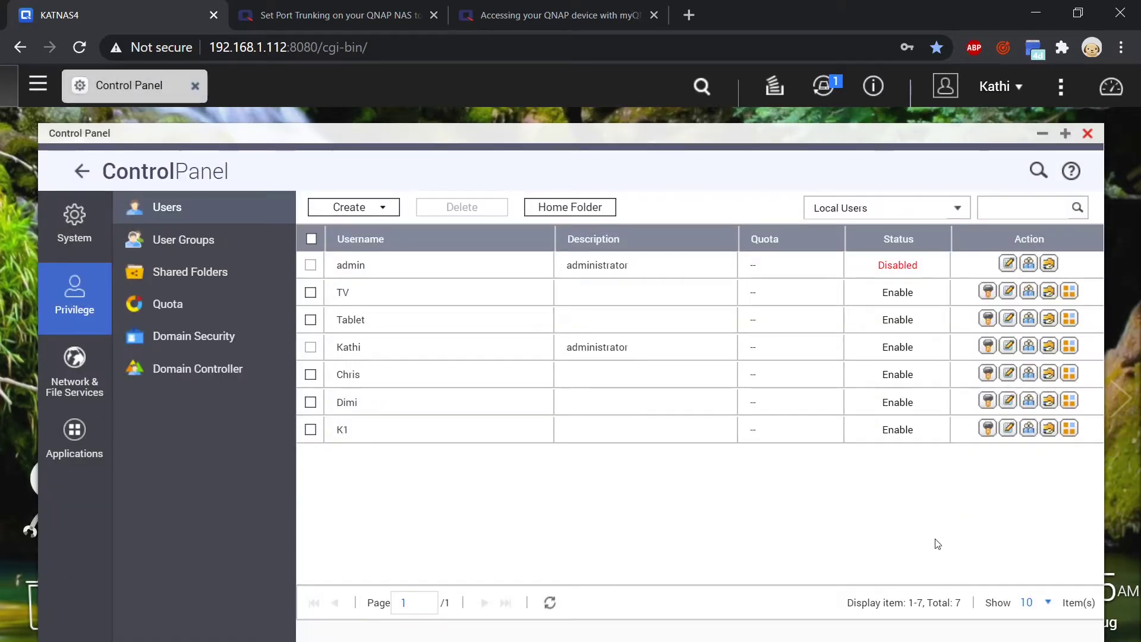
- Grant K1 read/write permission on the shared folders BLACKFILMS4TB, BLU1, BLU2, BLU3, BackUp, DVDs, Download, Dox and Music, and apply it
{"action": "left_click", "coordinate": [1050, 428]}
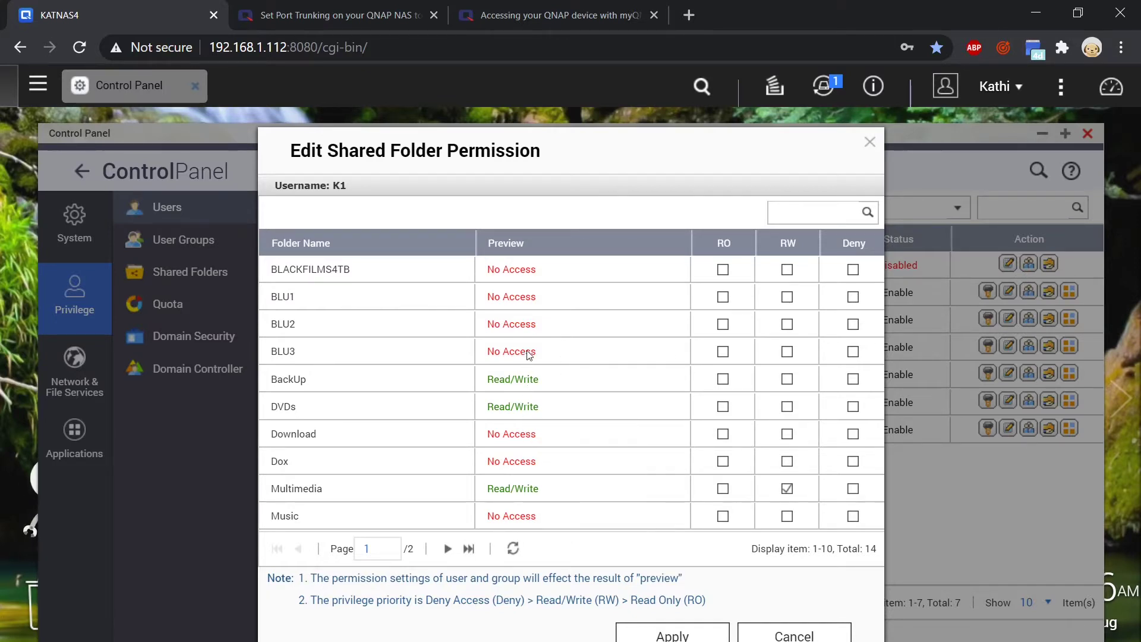
{"action": "left_click", "coordinate": [787, 269]}
{"action": "left_click", "coordinate": [787, 296]}
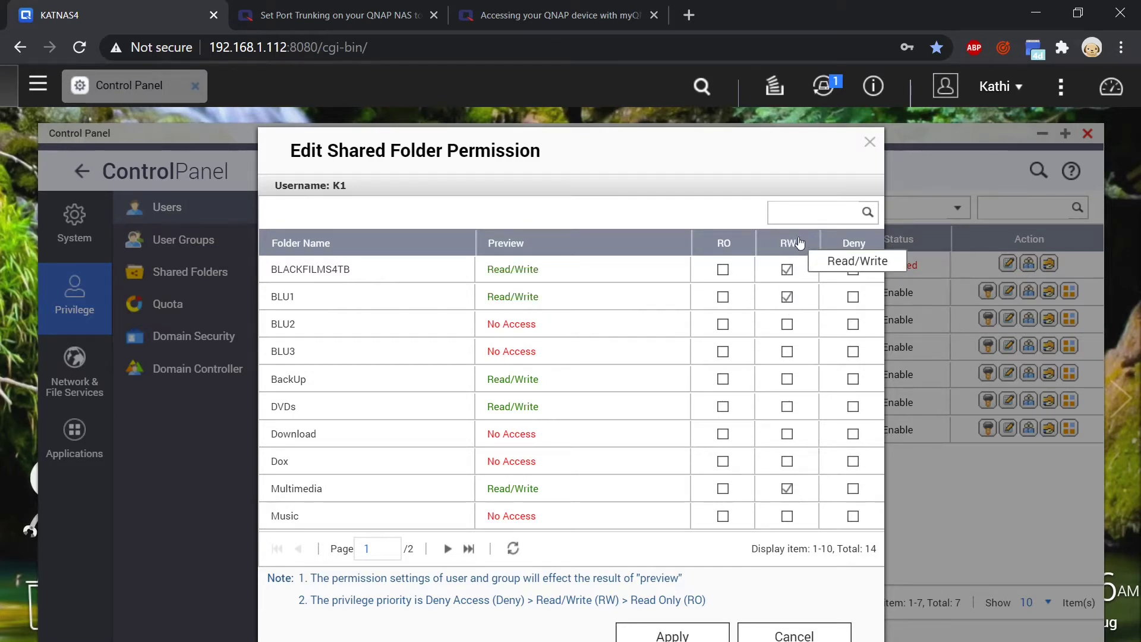
{"action": "left_click", "coordinate": [786, 324]}
{"action": "left_click", "coordinate": [787, 352]}
{"action": "left_click", "coordinate": [787, 379]}
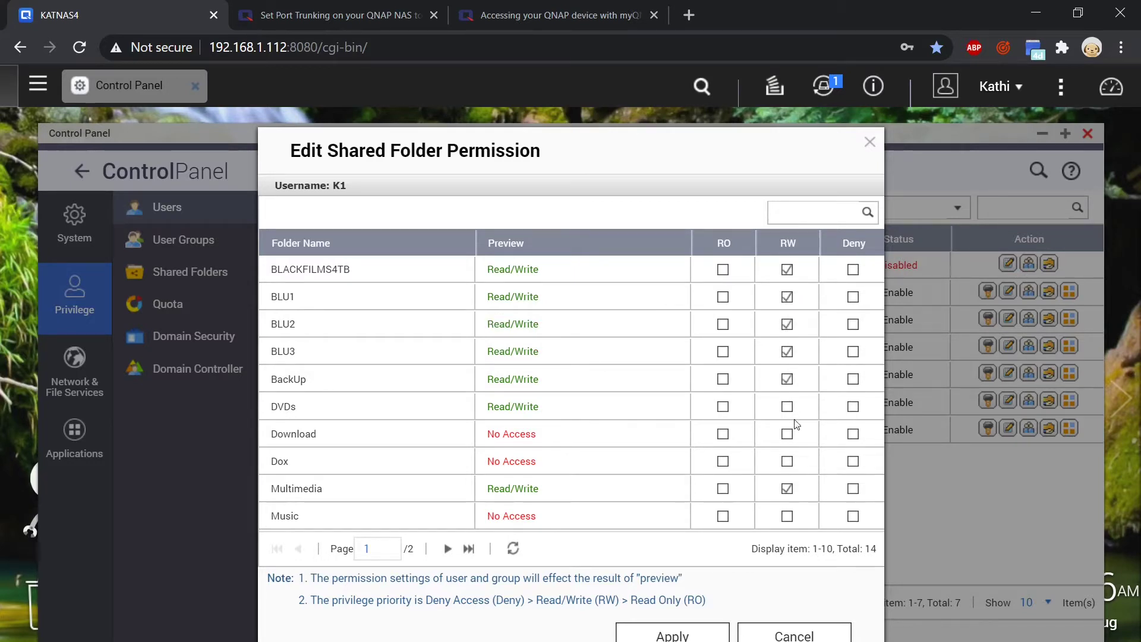
{"action": "left_click", "coordinate": [787, 407]}
{"action": "left_click", "coordinate": [787, 434]}
{"action": "left_click", "coordinate": [787, 461]}
{"action": "left_click", "coordinate": [787, 516]}
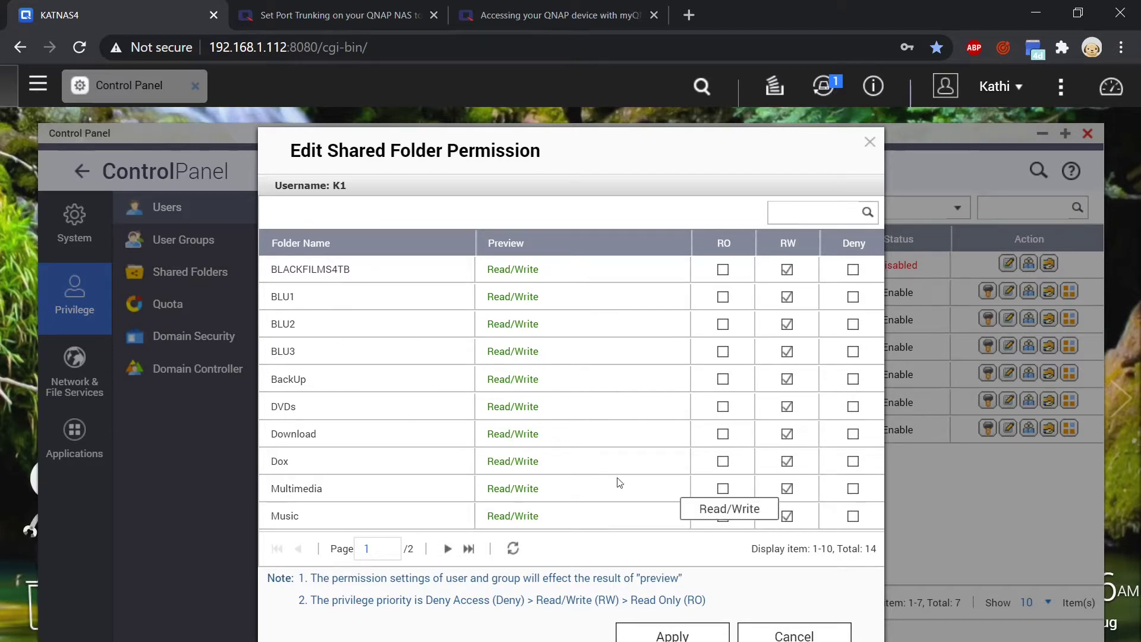
{"action": "left_click", "coordinate": [648, 635]}
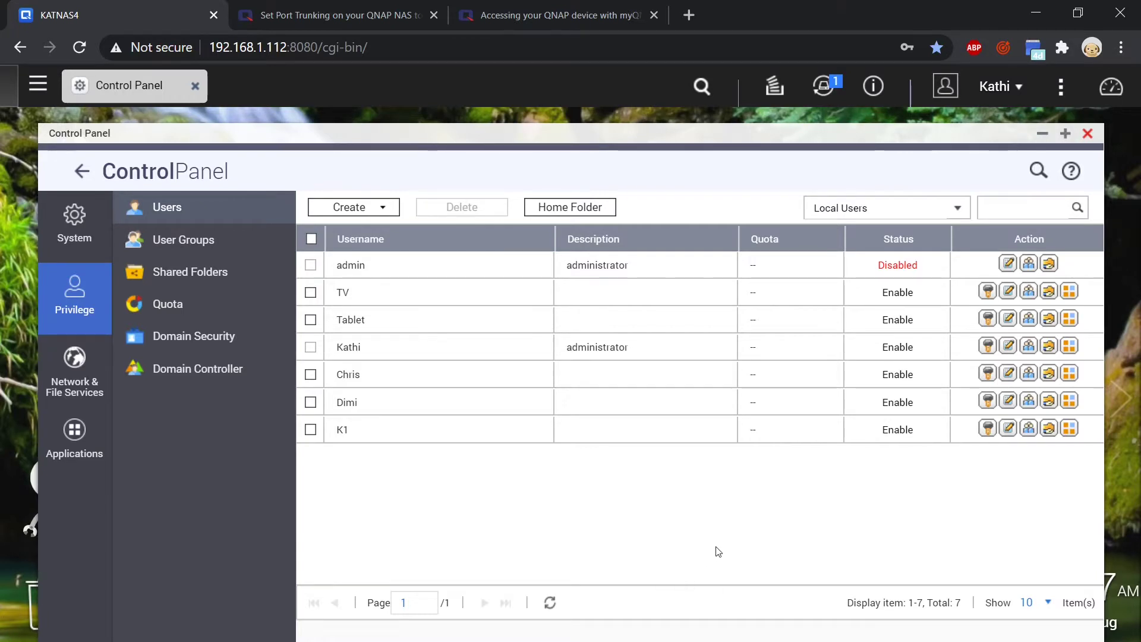
- Log out of the current administrator account and log in to the NAS as K1
{"action": "left_click", "coordinate": [1016, 89]}
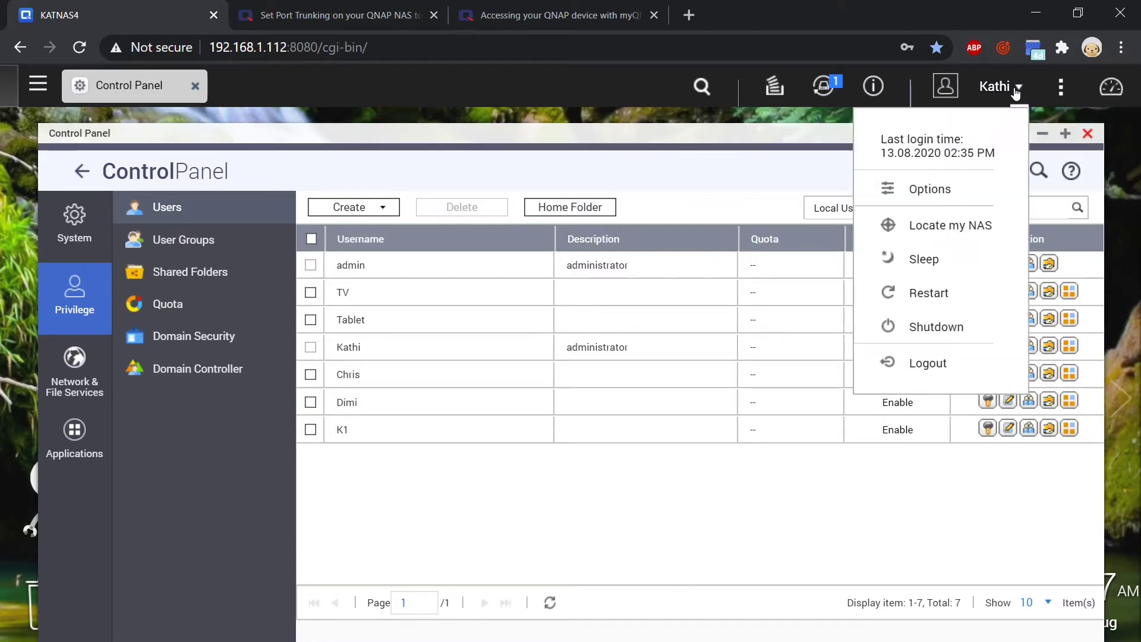
{"action": "left_click", "coordinate": [936, 366]}
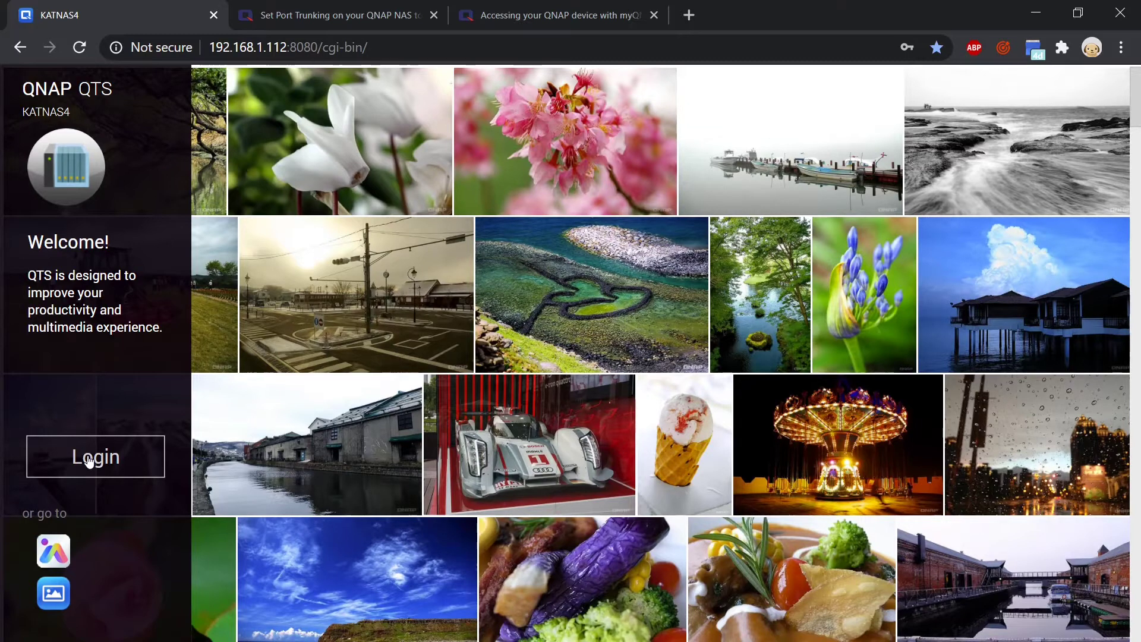
{"action": "left_click", "coordinate": [88, 459]}
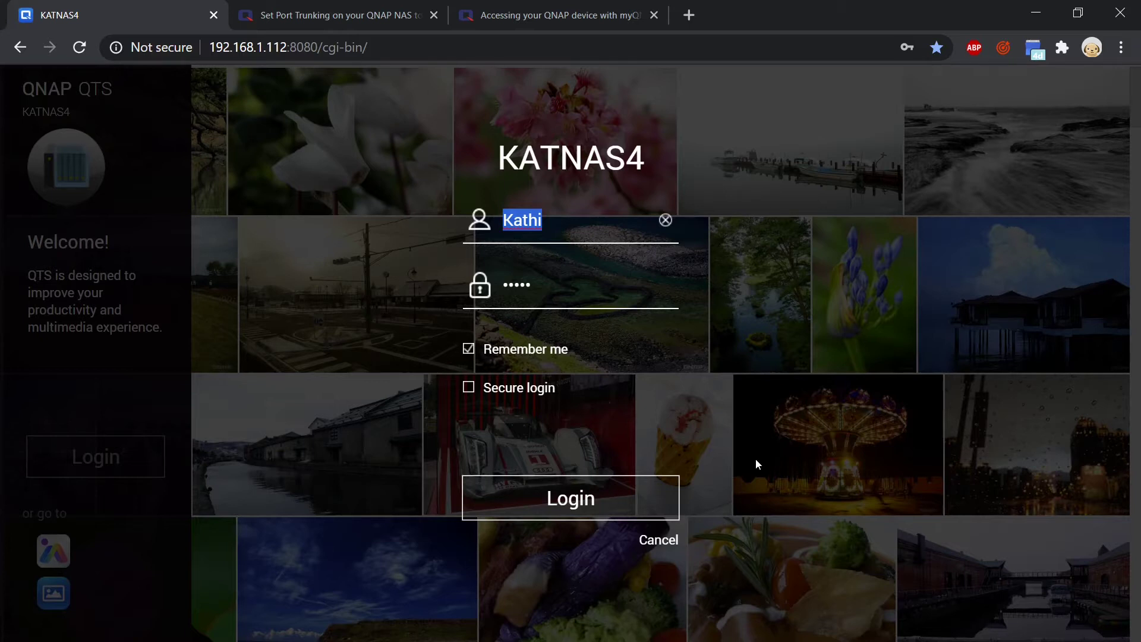
{"action": "type", "text": "K1"}
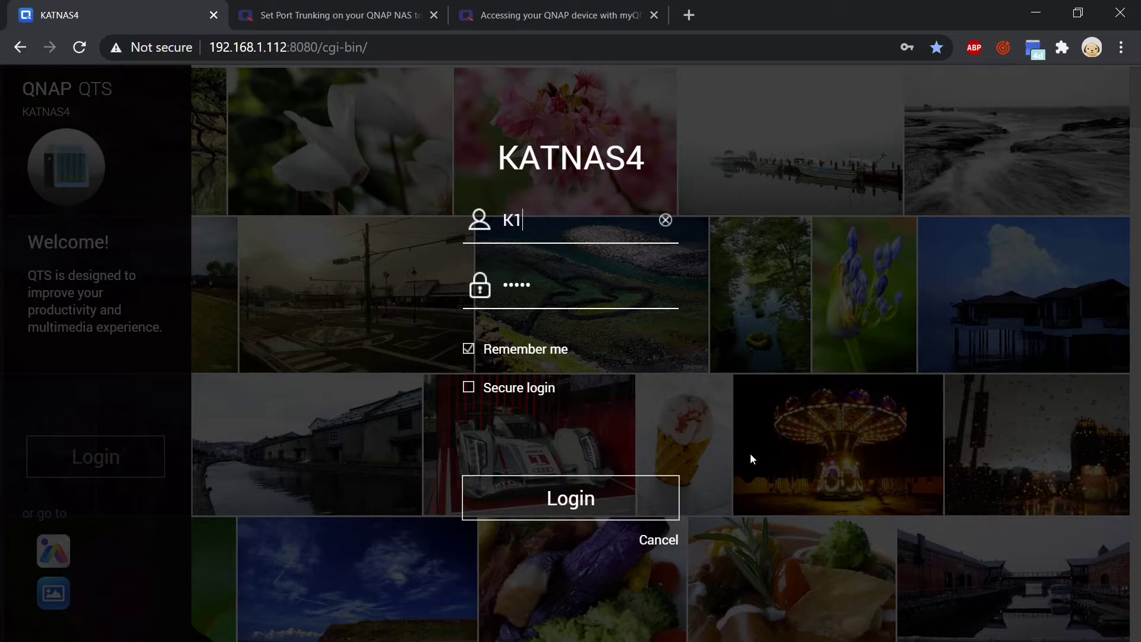
{"action": "key", "text": "Return"}
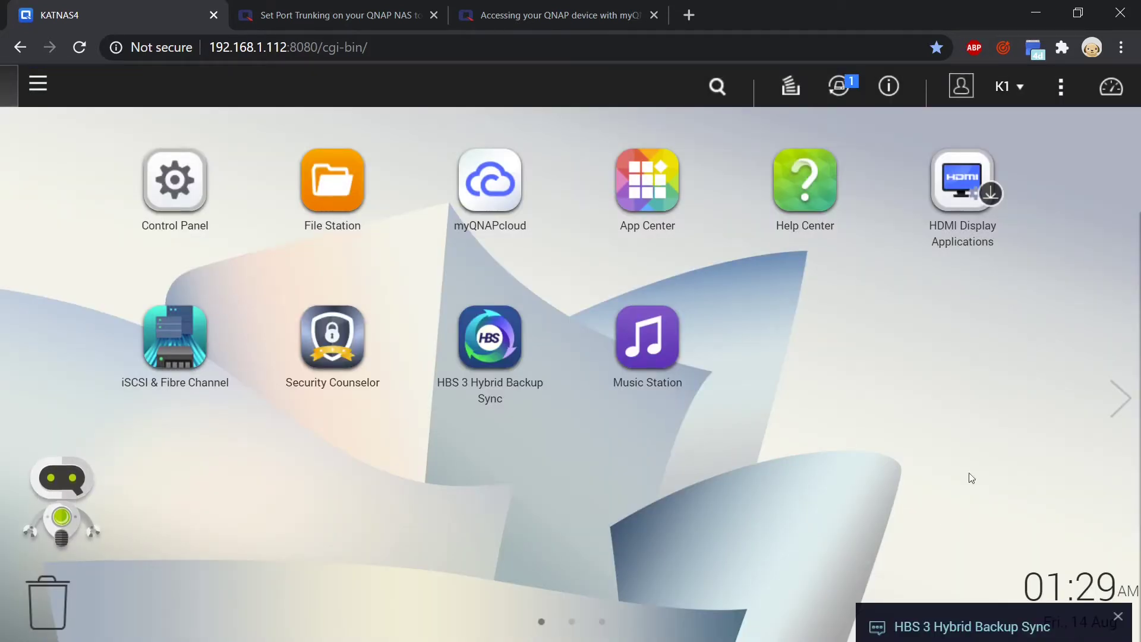
- Change K1's desktop wallpaper to the blue geometric default image in the account options
{"action": "left_click", "coordinate": [1062, 88]}
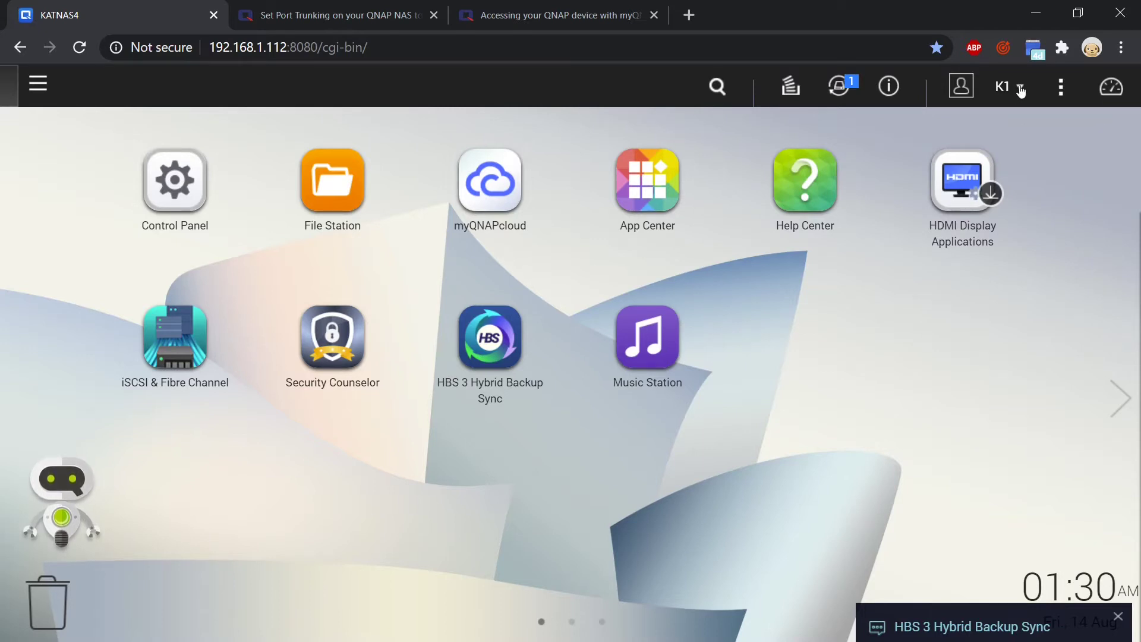
{"action": "left_click", "coordinate": [1020, 89]}
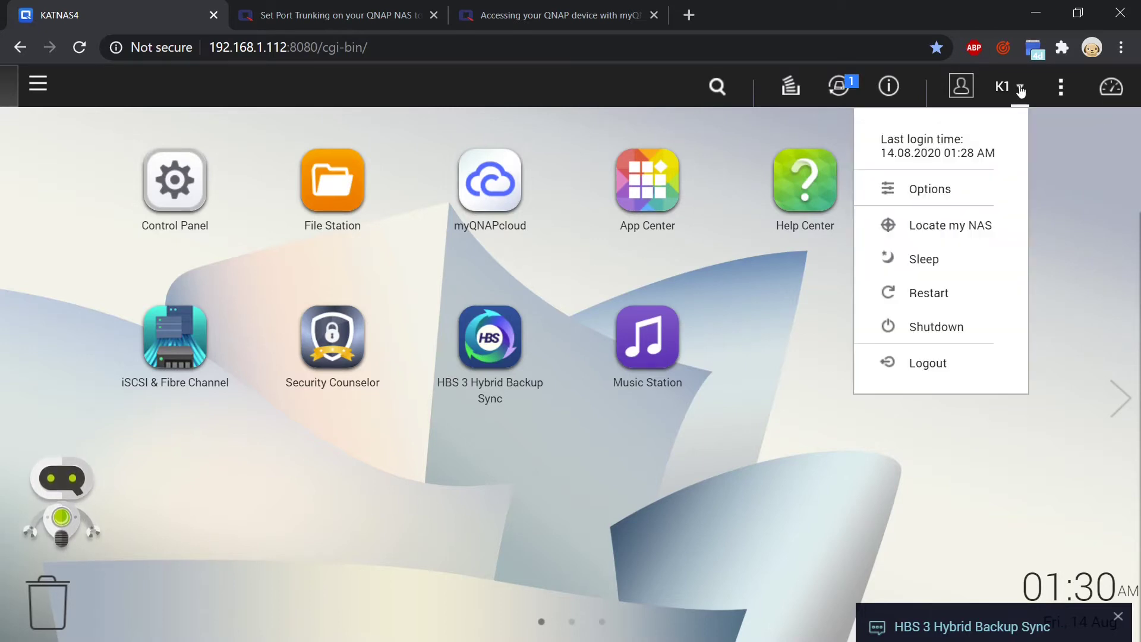
{"action": "left_click", "coordinate": [954, 189]}
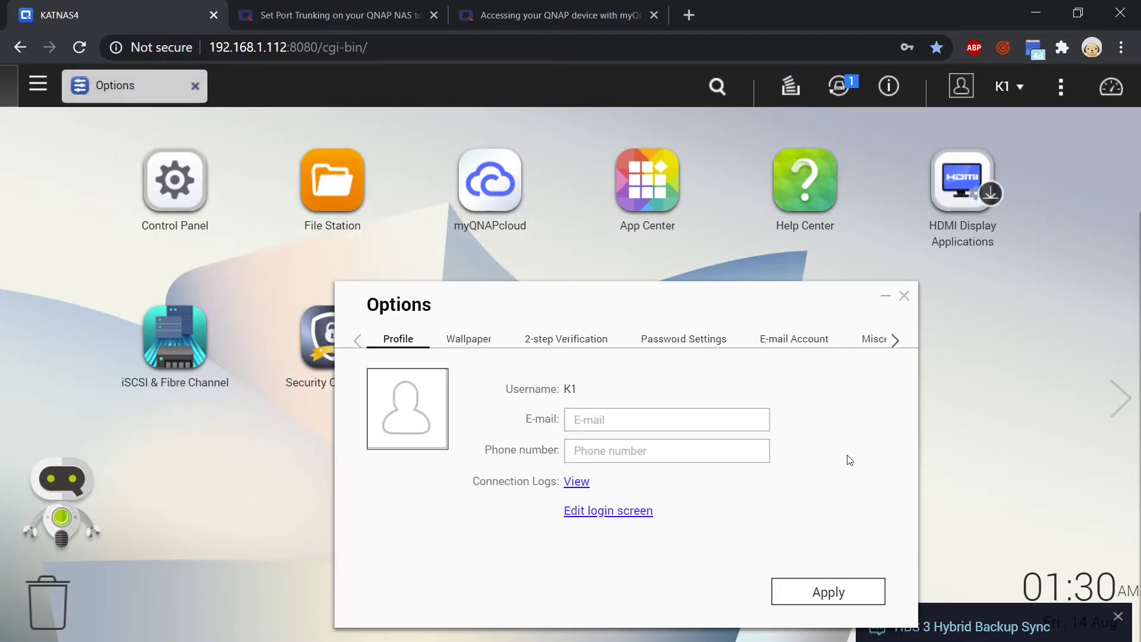
{"action": "left_click", "coordinate": [479, 340]}
{"action": "left_click", "coordinate": [749, 429]}
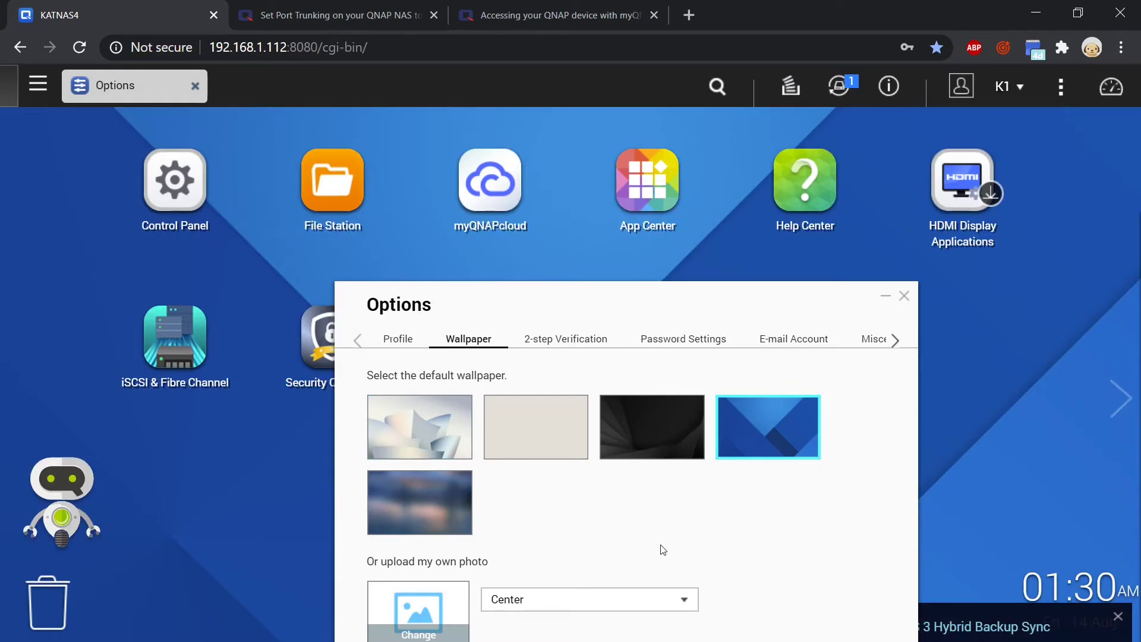
{"action": "left_click", "coordinate": [195, 85]}
- Disable the built-in admin account with immediate effect in the Control Panel's user settings
{"action": "left_click", "coordinate": [174, 182]}
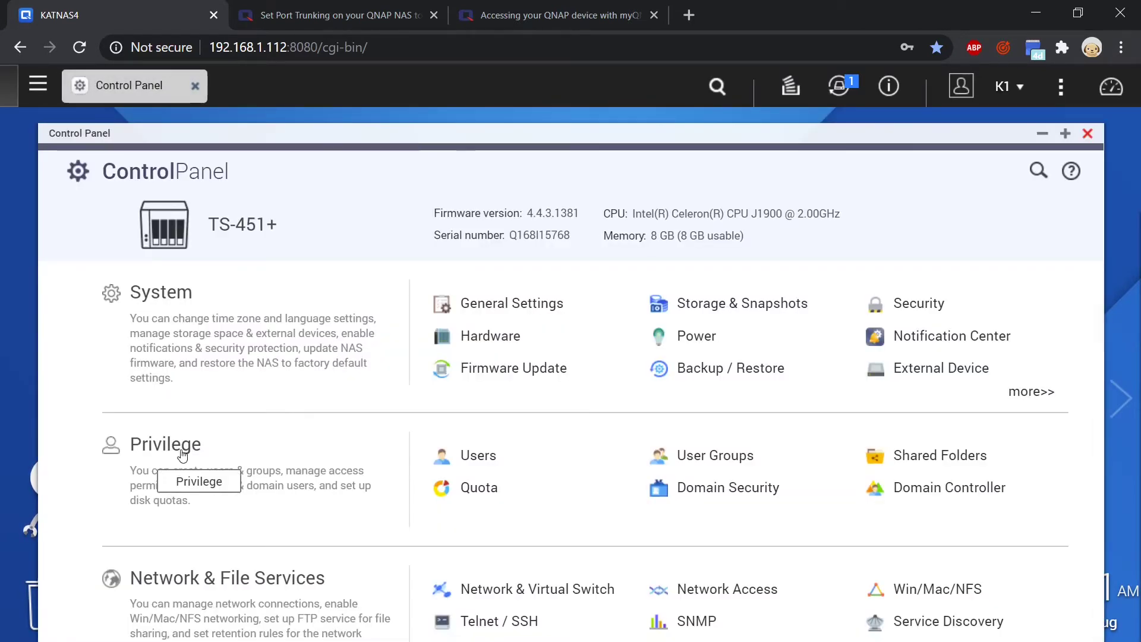
{"action": "left_click", "coordinate": [477, 456]}
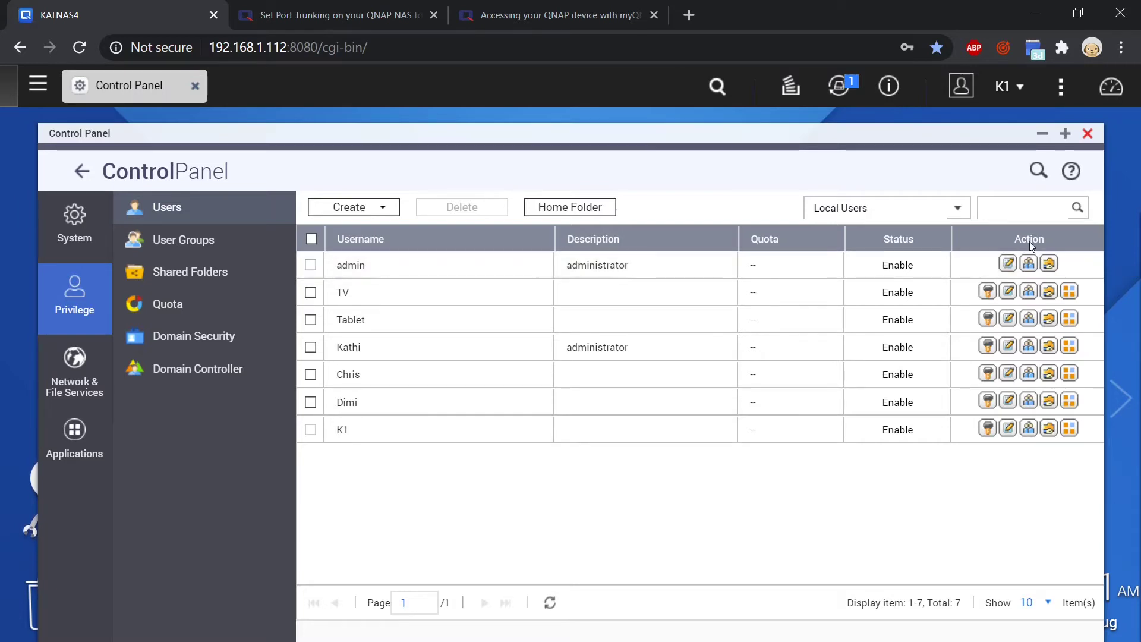
{"action": "left_click", "coordinate": [1008, 265]}
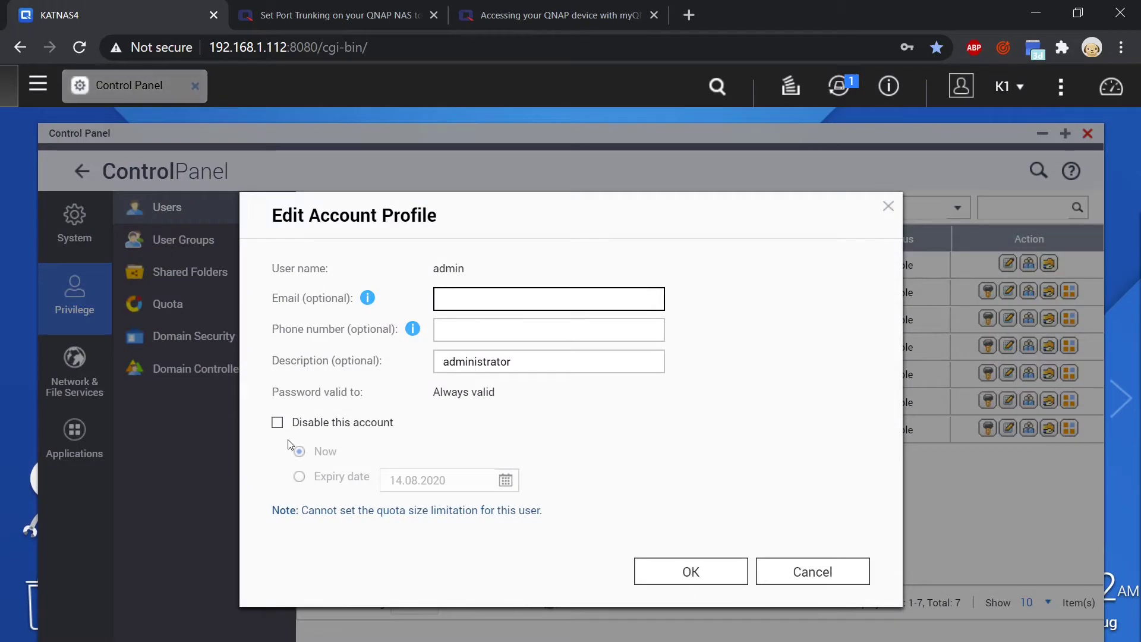
{"action": "left_click", "coordinate": [277, 422]}
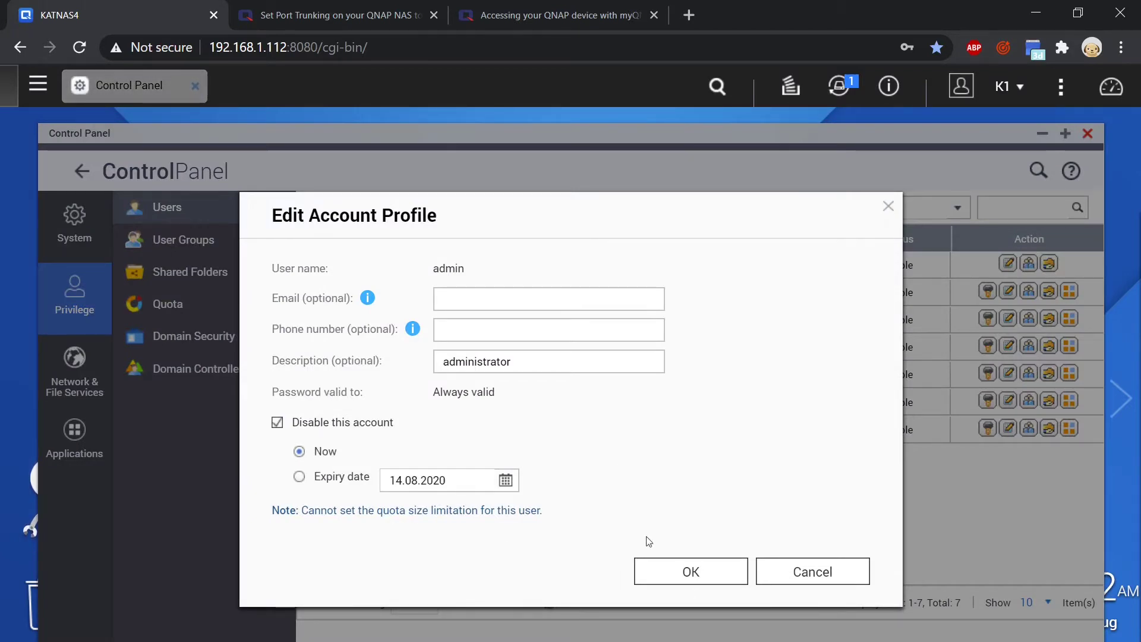
{"action": "left_click", "coordinate": [699, 574]}
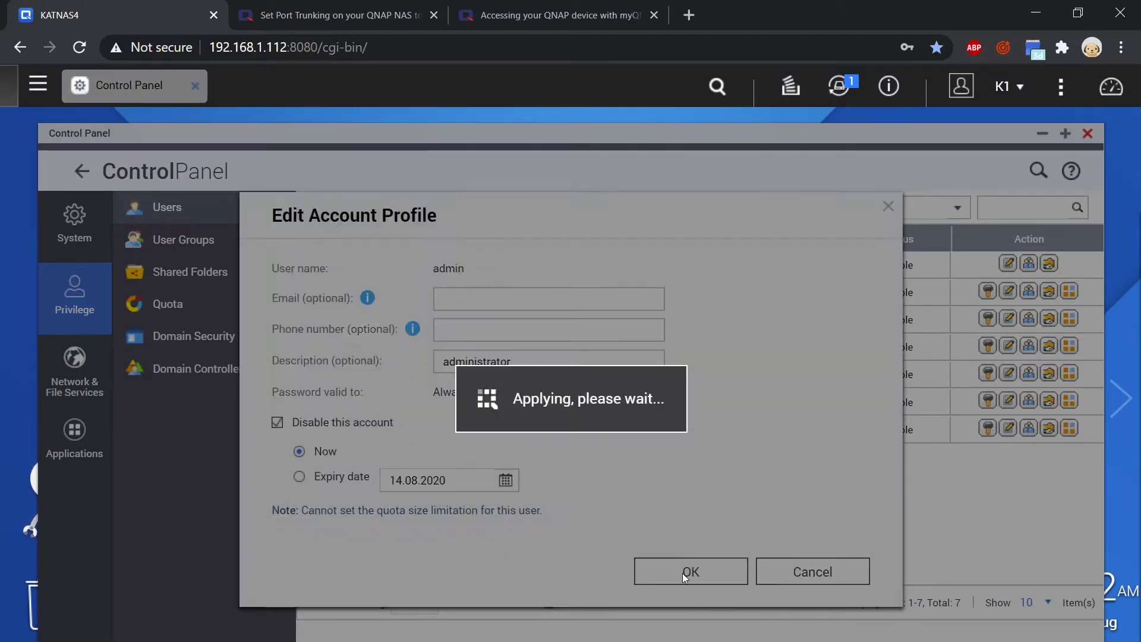